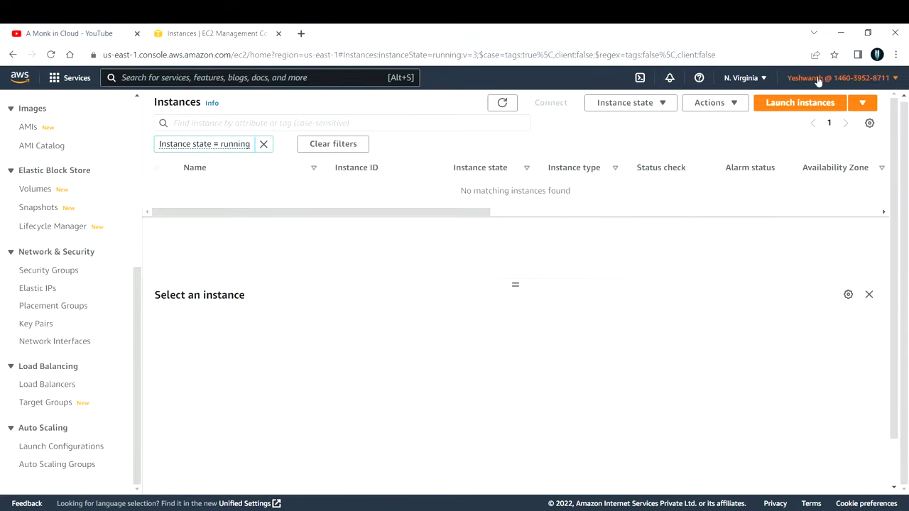
# - Start launching a new EC2 instance and name it Windows-Server
pyautogui.click(800, 103)
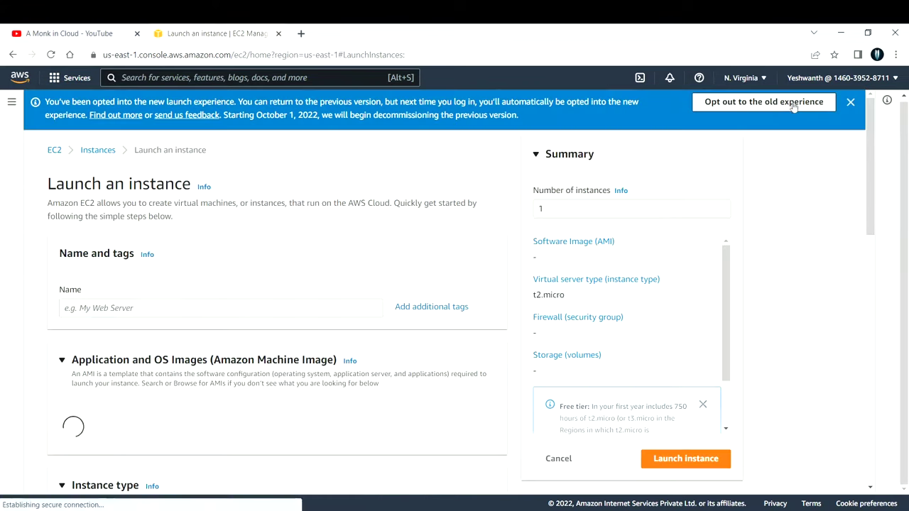
pyautogui.click(852, 103)
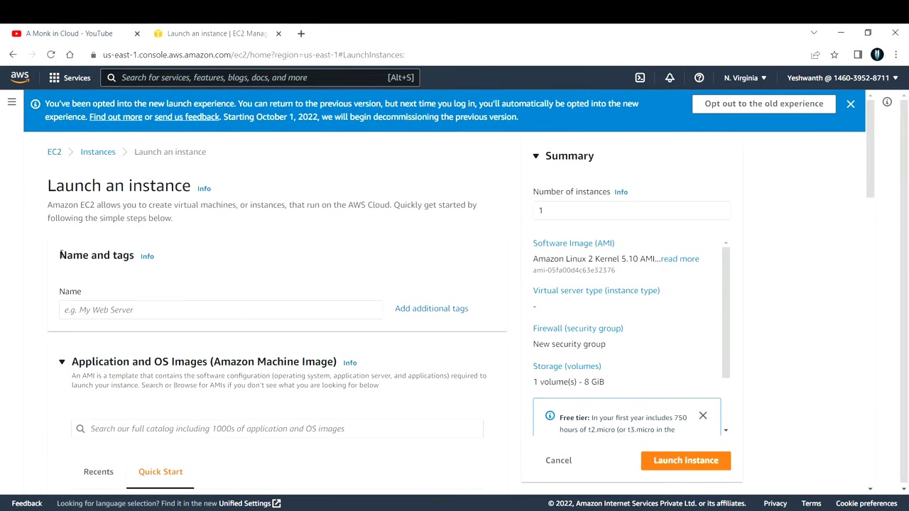
pyautogui.moveTo(60, 255); pyautogui.dragTo(132, 256)
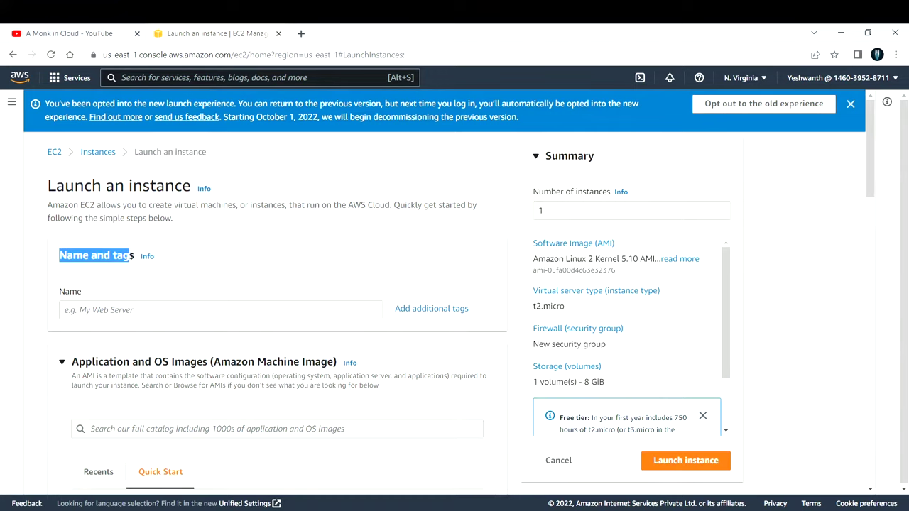
pyautogui.click(92, 310)
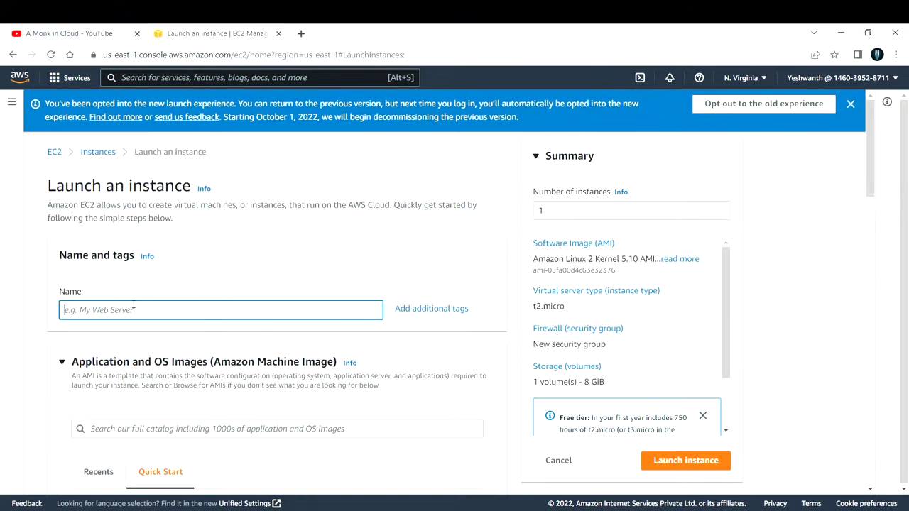
pyautogui.write('Windows-Server')
# - Choose Windows as the operating system among the quick-start application and OS images
pyautogui.scroll(-3, 203, 256)
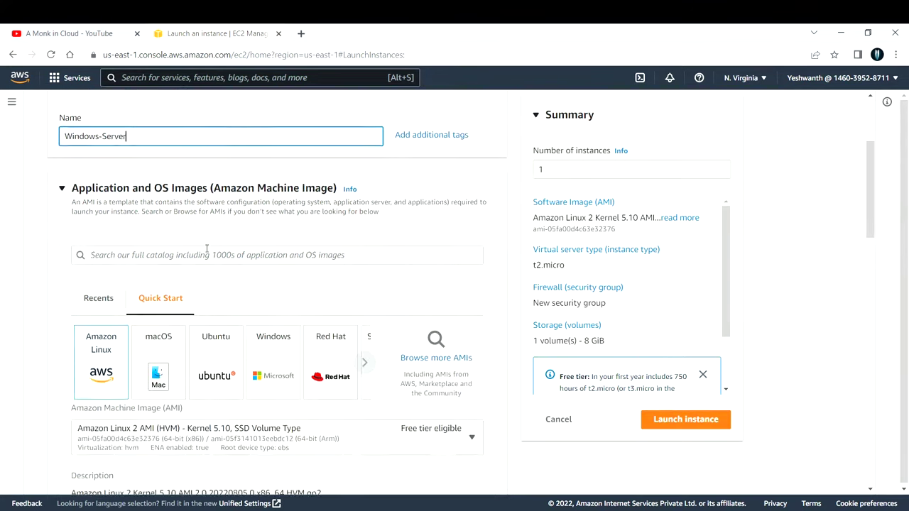
pyautogui.scroll(-2, 206, 281)
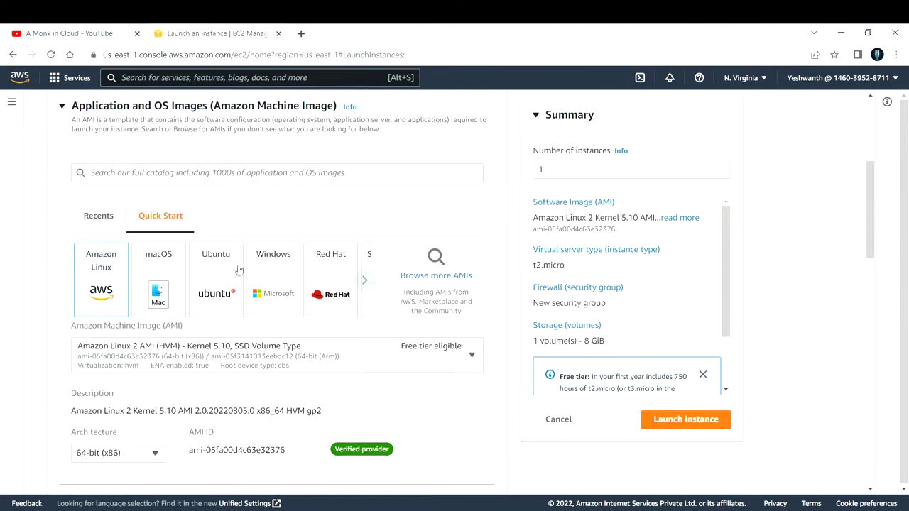
pyautogui.click(272, 244)
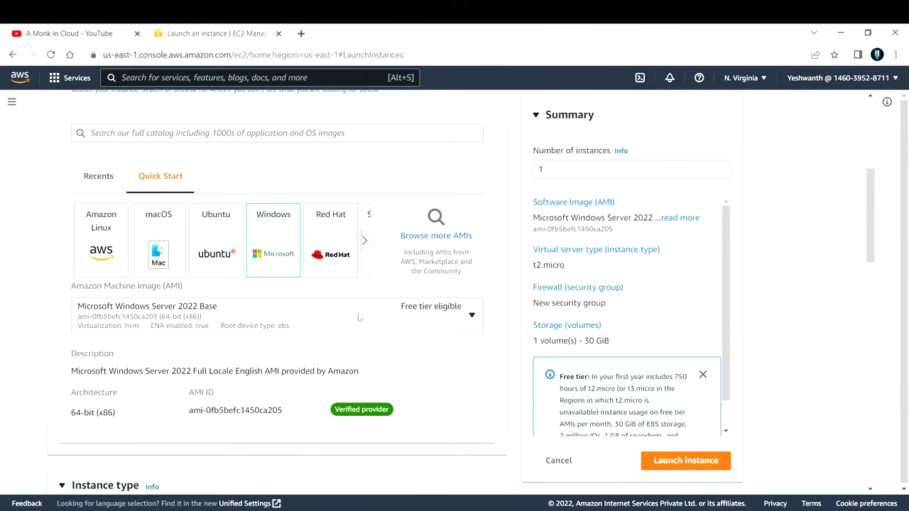
# - Look through the available Windows machine images and select Microsoft Windows Server 2022 Base
pyautogui.click(352, 319)
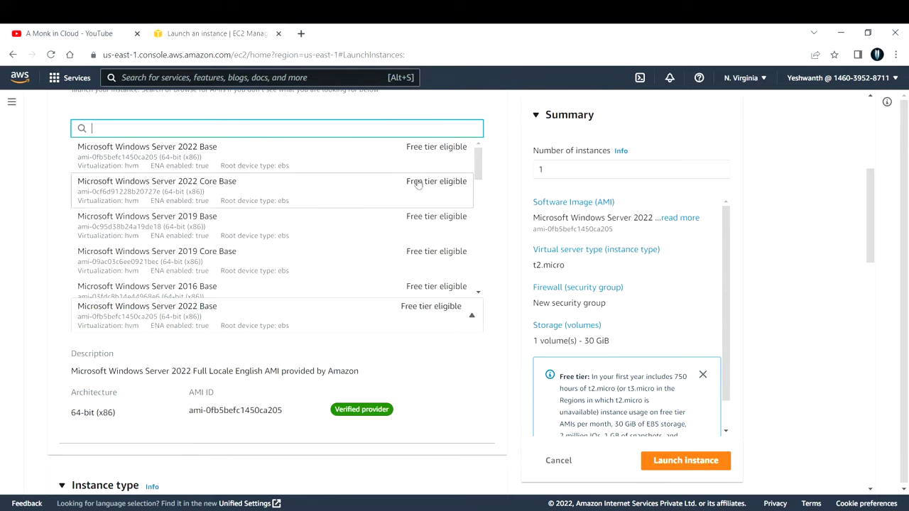
pyautogui.scroll(-5, 417, 178)
pyautogui.scroll(-5, 417, 179)
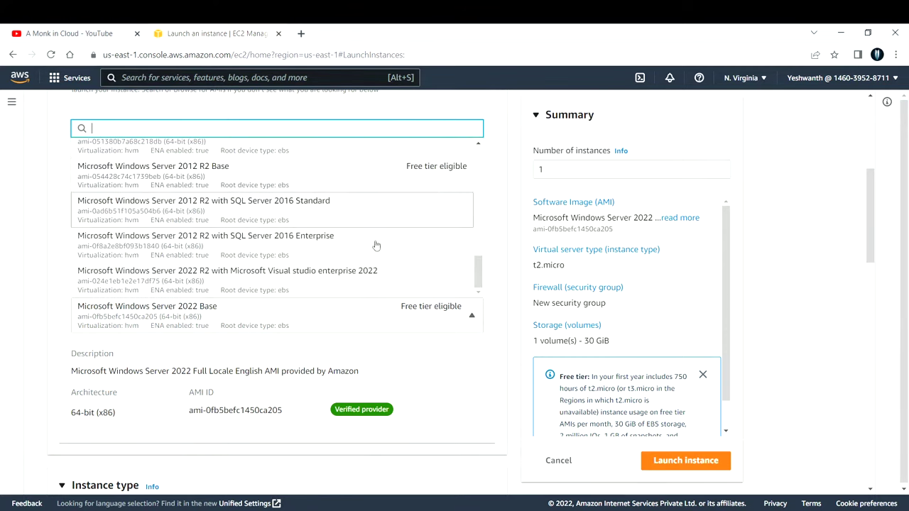
pyautogui.scroll(-2, 376, 245)
pyautogui.scroll(1, 369, 277)
pyautogui.scroll(2, 369, 277)
pyautogui.scroll(6, 357, 296)
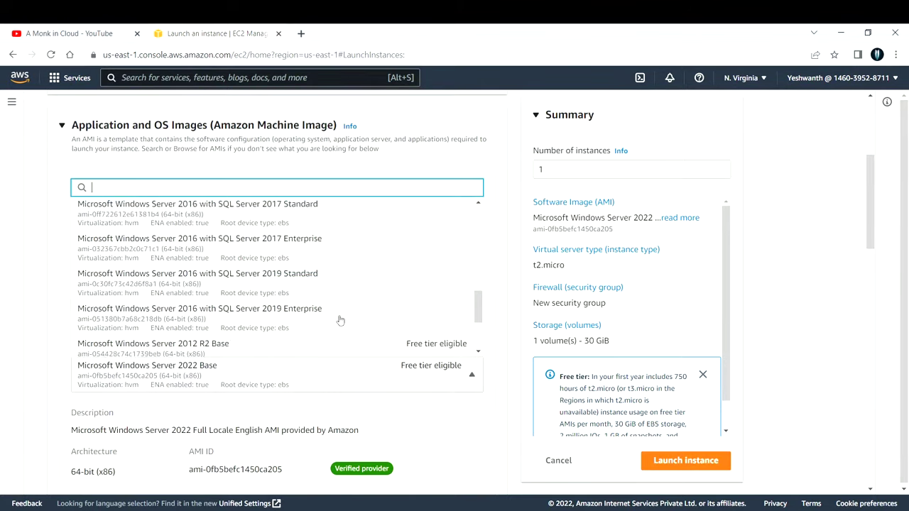
pyautogui.scroll(3, 340, 321)
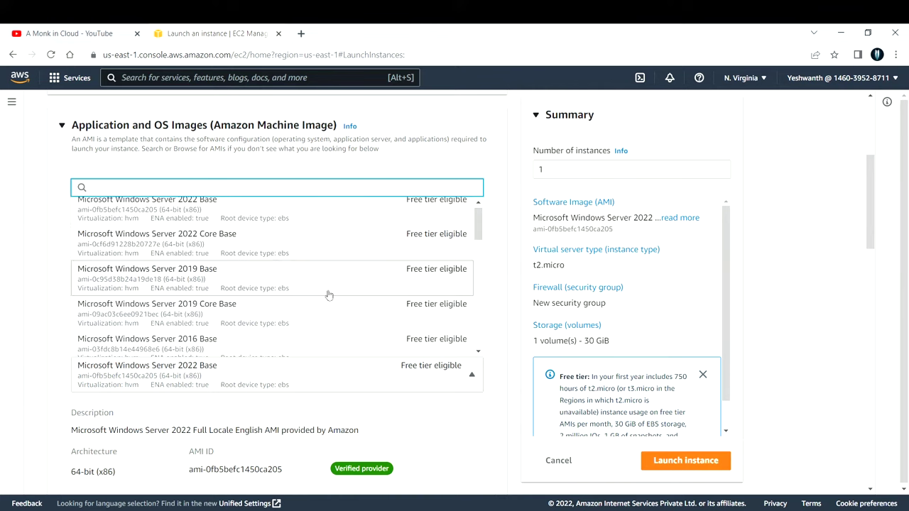
pyautogui.scroll(1, 323, 297)
pyautogui.scroll(-1, 237, 262)
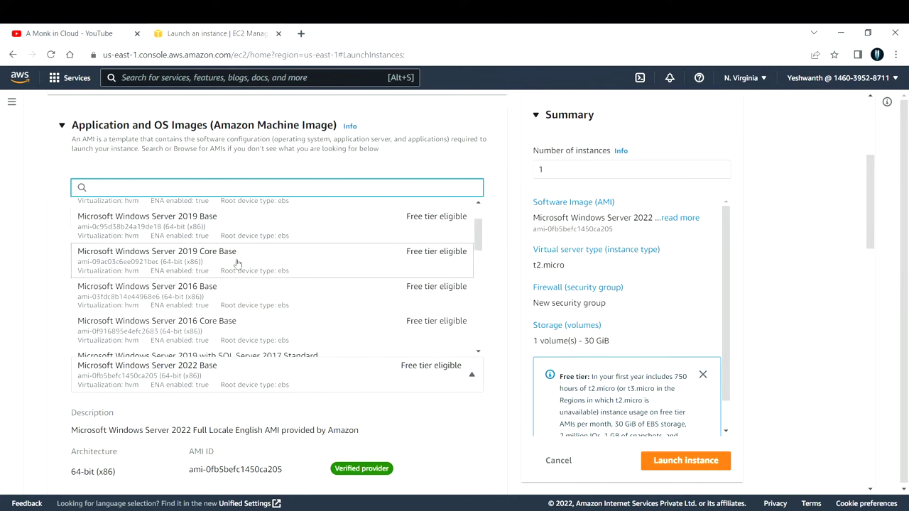
pyautogui.scroll(1, 245, 282)
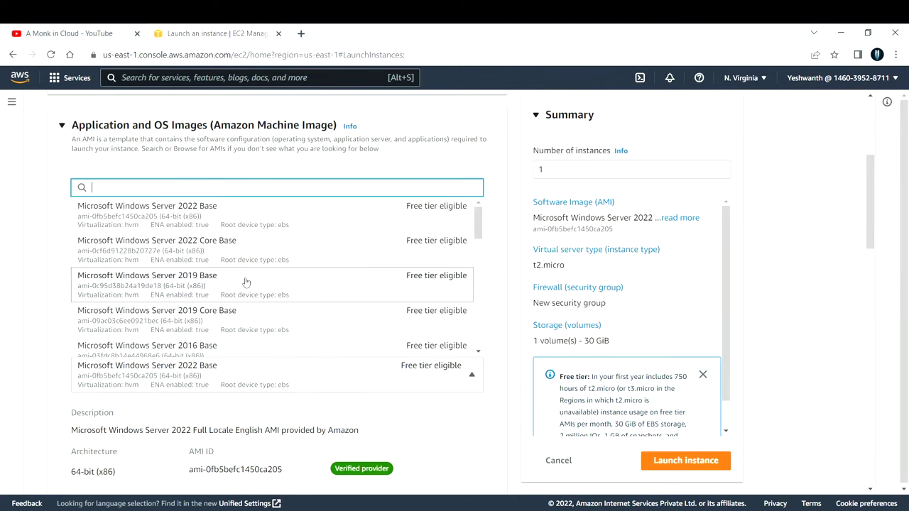
pyautogui.click(237, 215)
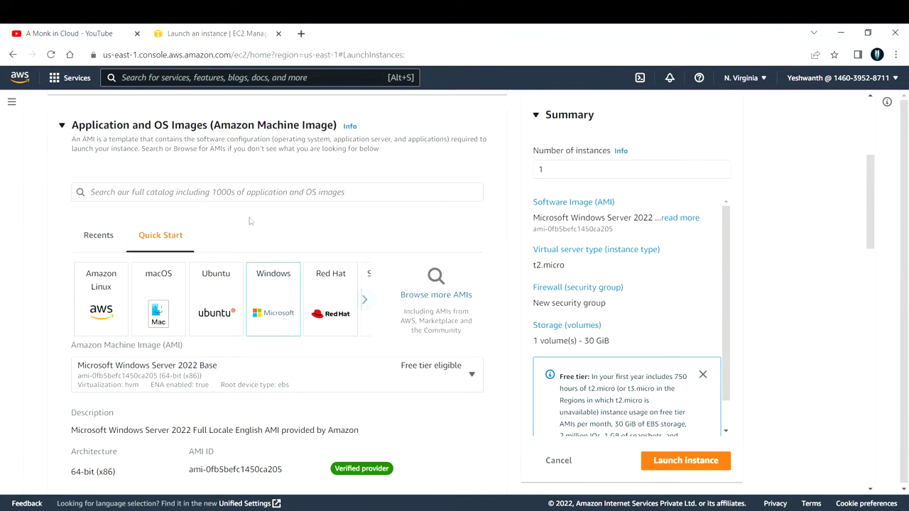
# - Examine the AMI ID and architecture of the selected Windows image
pyautogui.scroll(-1, 232, 403)
pyautogui.scroll(-2, 232, 403)
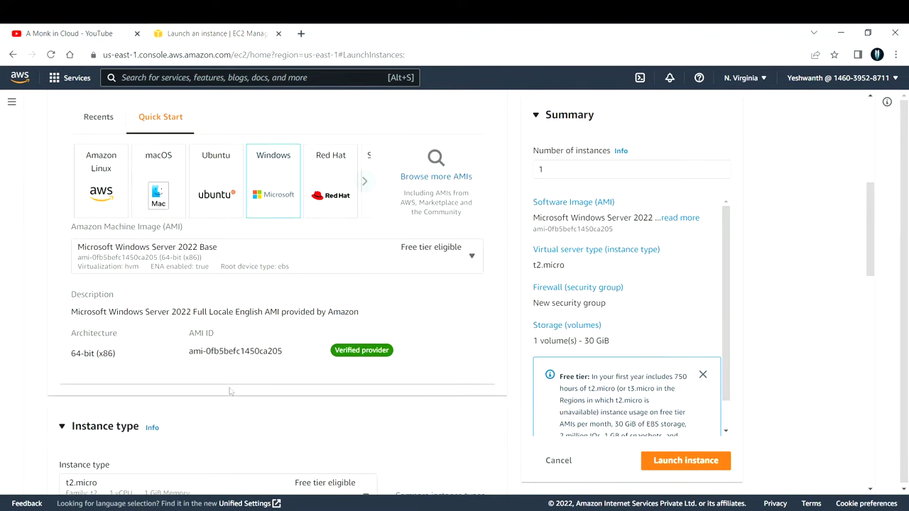
pyautogui.scroll(-1, 240, 379)
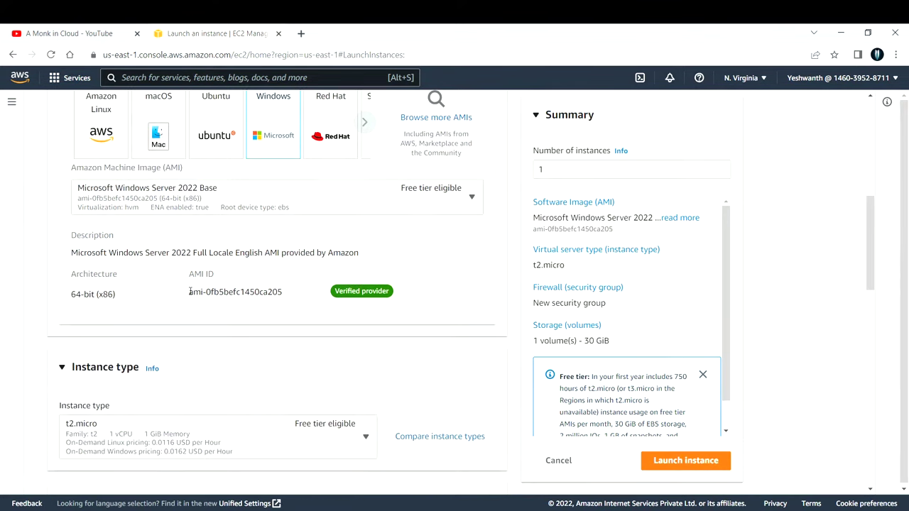
pyautogui.moveTo(190, 291); pyautogui.dragTo(283, 291)
pyautogui.click(87, 318)
pyautogui.moveTo(118, 296); pyautogui.dragTo(71, 296)
pyautogui.click(166, 308)
# - Select the free-tier eligible t2.micro as the instance type
pyautogui.scroll(-3, 179, 308)
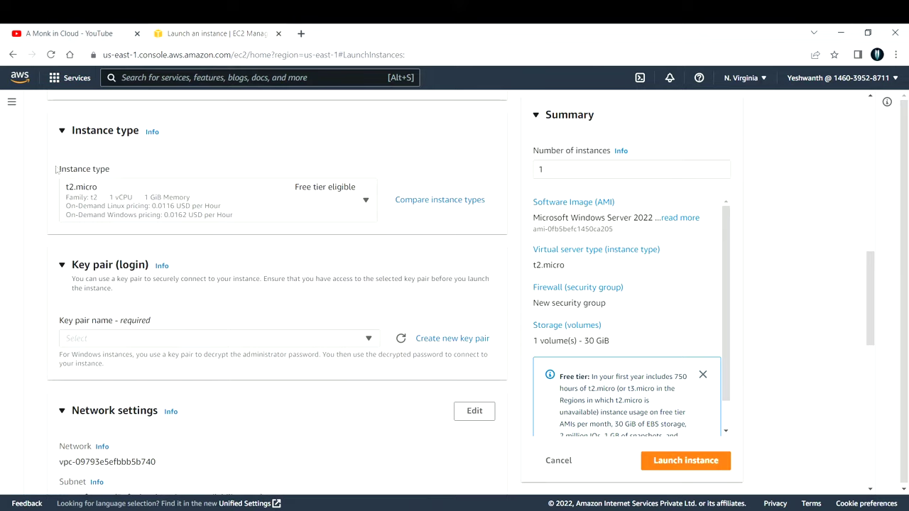
pyautogui.moveTo(56, 169); pyautogui.dragTo(117, 170)
pyautogui.click(128, 170)
pyautogui.click(140, 193)
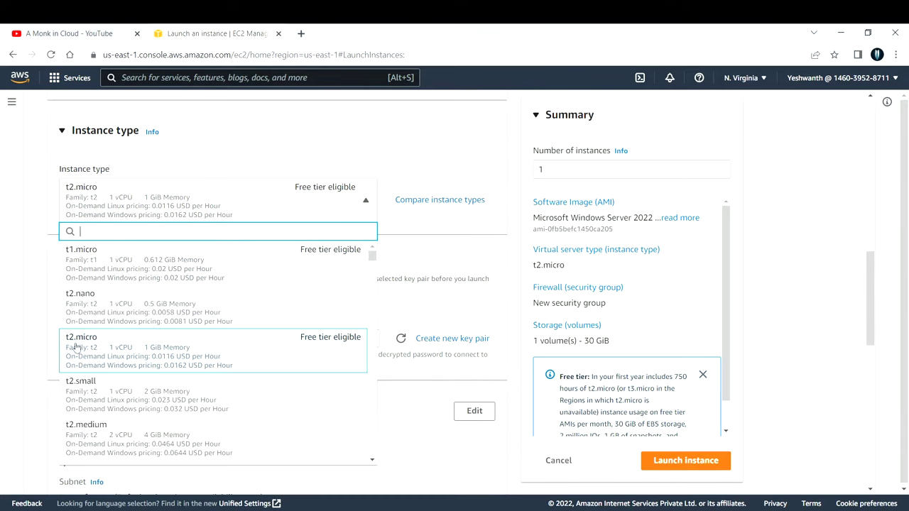
pyautogui.click(128, 346)
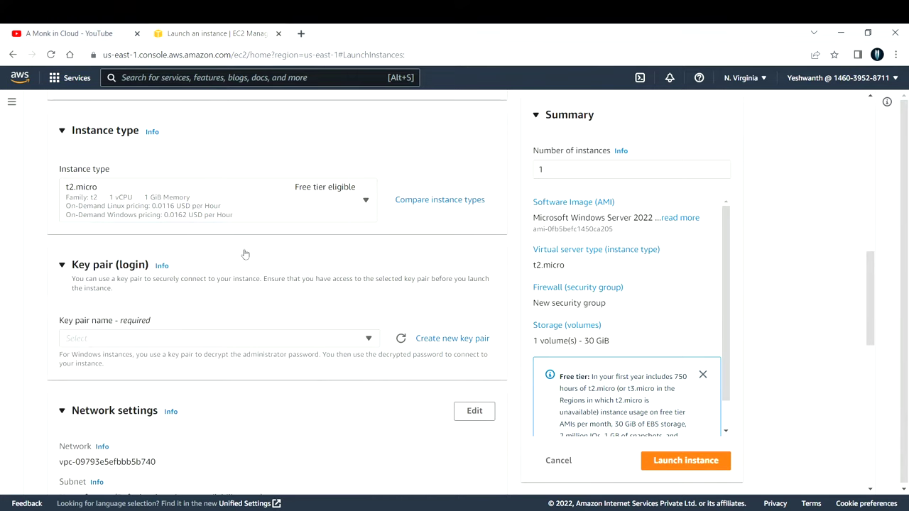
# - Select the existing WindowsKP key pair for logging in to the instance
pyautogui.scroll(-1, 245, 254)
pyautogui.scroll(-1, 245, 252)
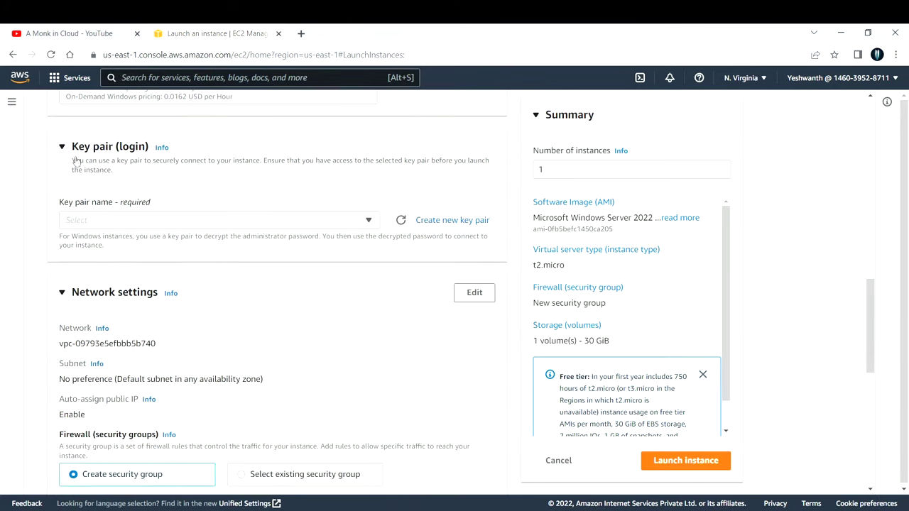
pyautogui.moveTo(71, 146); pyautogui.dragTo(115, 152)
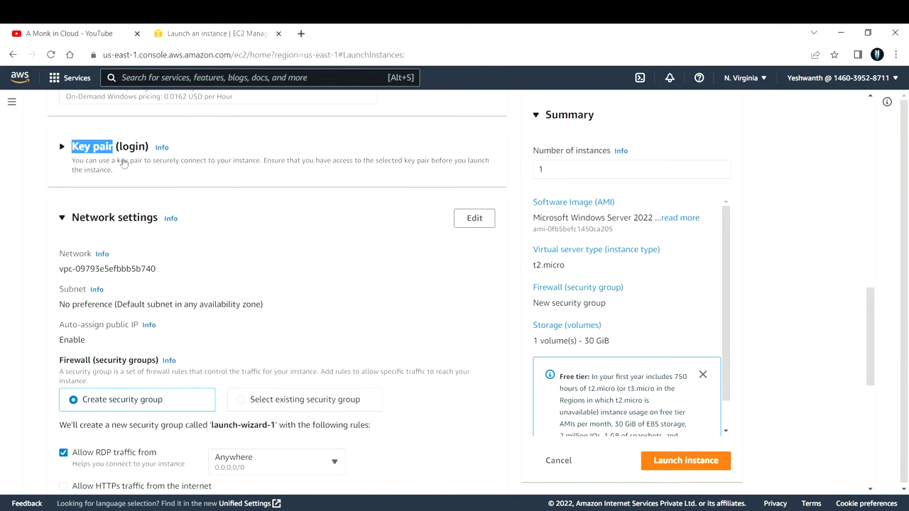
pyautogui.click(186, 150)
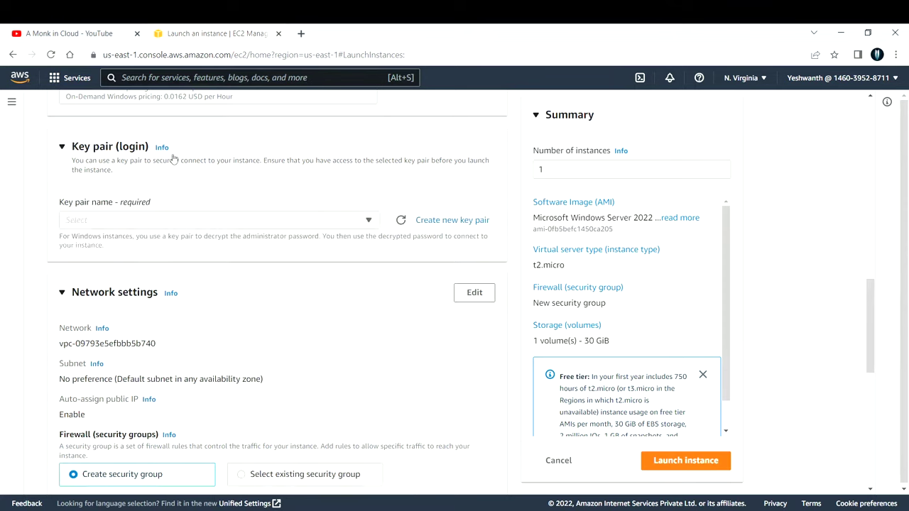
pyautogui.click(81, 221)
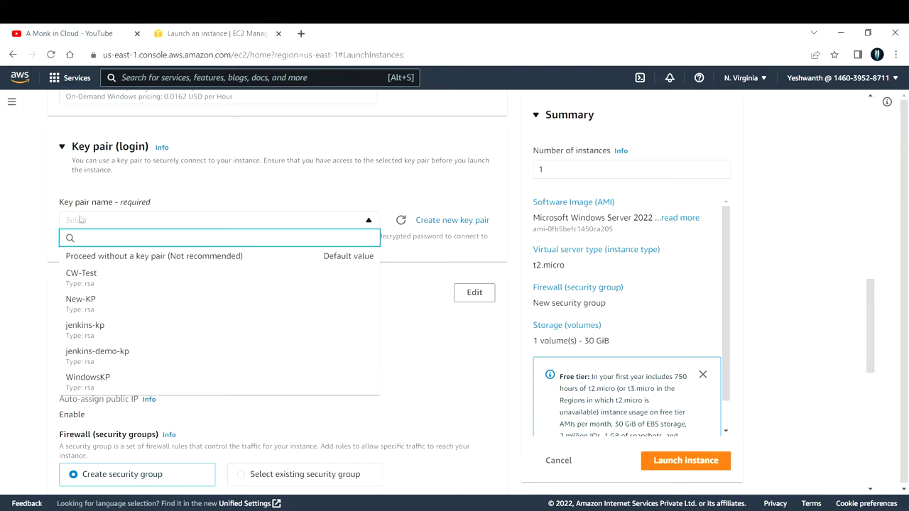
pyautogui.click(120, 377)
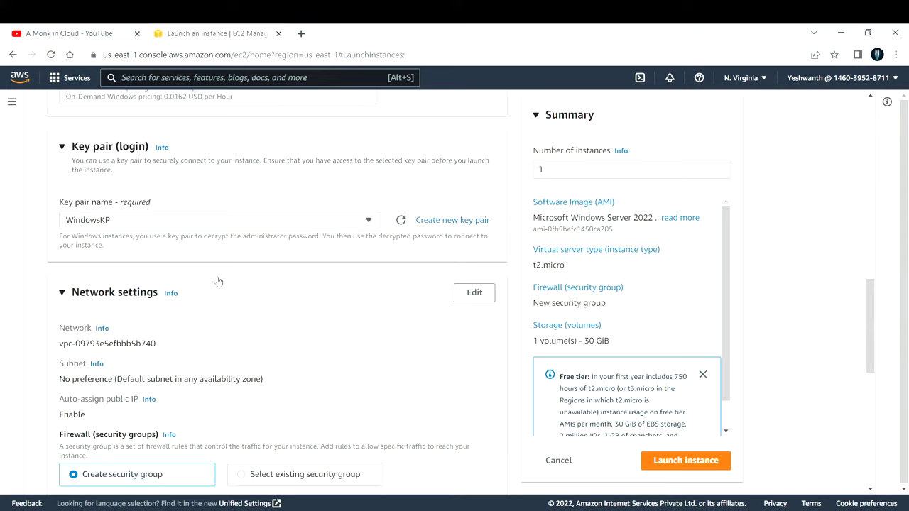
pyautogui.click(437, 223)
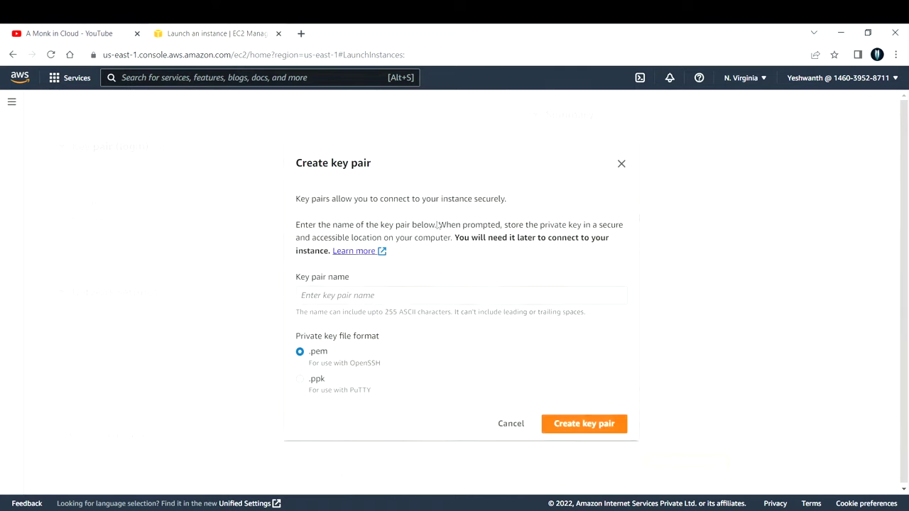
pyautogui.click(308, 294)
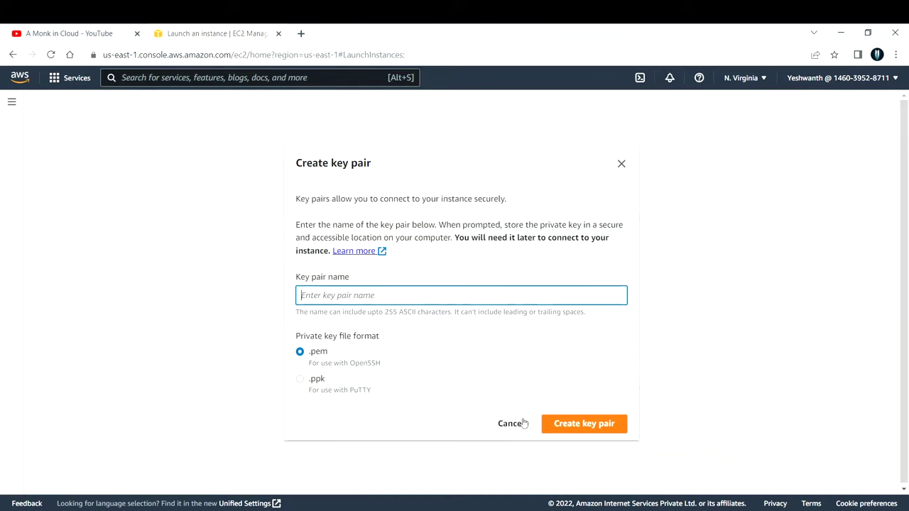
pyautogui.click(621, 164)
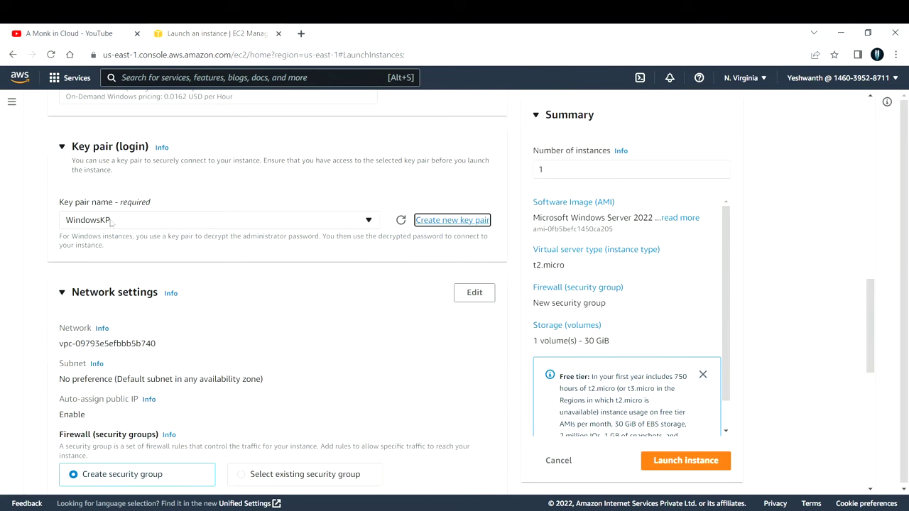
# - Review the VPC and subnet preference in the instance's network settings
pyautogui.scroll(-3, 183, 229)
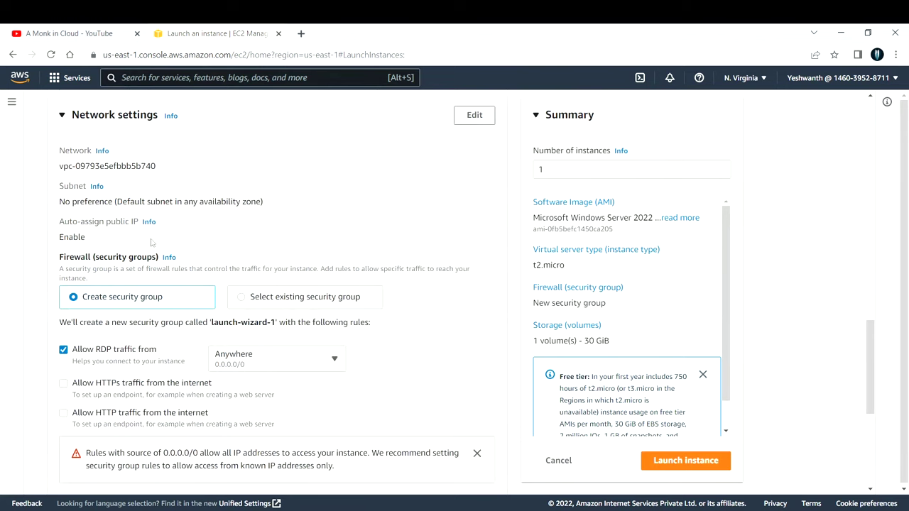
pyautogui.moveTo(60, 166); pyautogui.dragTo(159, 167)
pyautogui.click(91, 201)
pyautogui.moveTo(60, 201); pyautogui.dragTo(272, 206)
pyautogui.click(259, 216)
# - Use an existing security group for the instance's firewall and assign Windows-SG
pyautogui.scroll(-1, 260, 217)
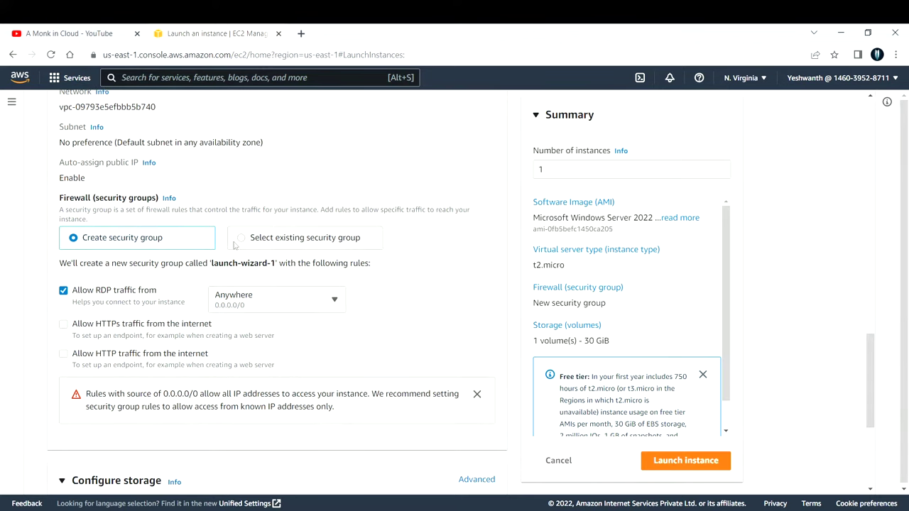
pyautogui.click(235, 244)
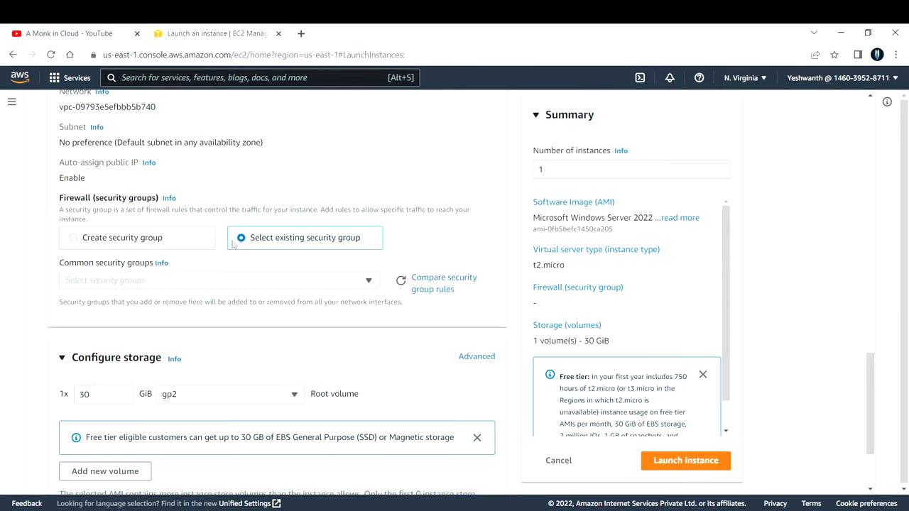
pyautogui.click(74, 239)
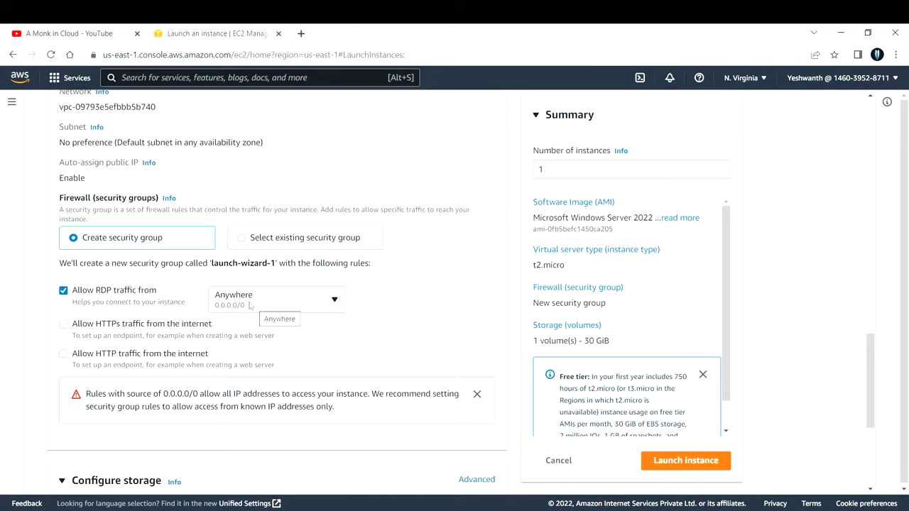
pyautogui.click(242, 241)
pyautogui.click(129, 282)
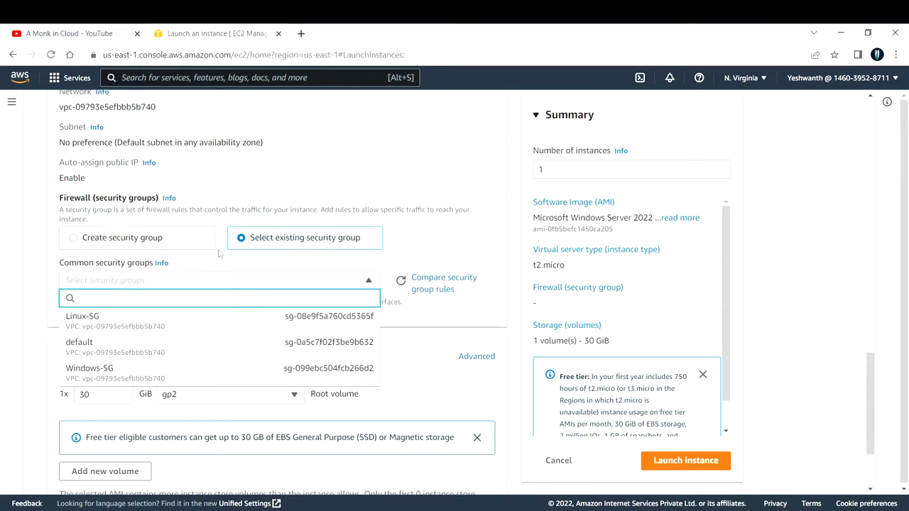
pyautogui.click(142, 377)
# - Choose General purpose SSD (gp2) as the root volume type in the storage configuration
pyautogui.scroll(-2, 214, 274)
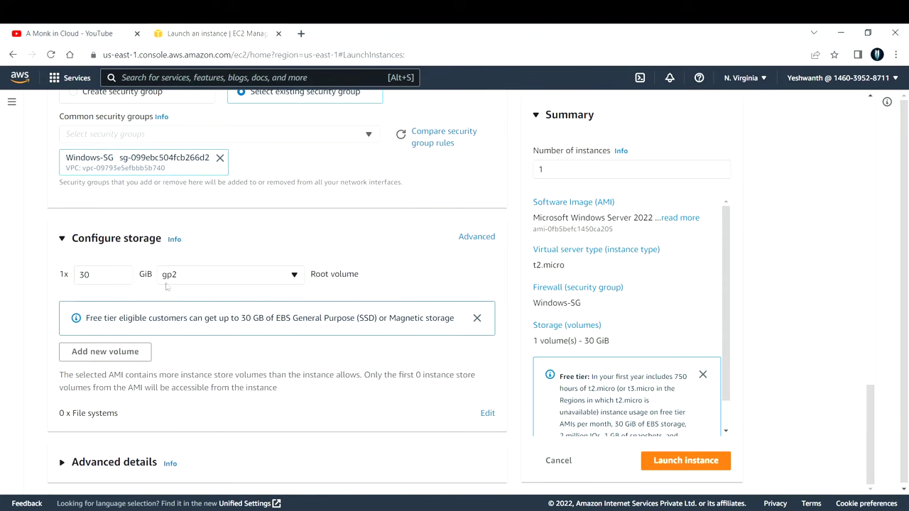
pyautogui.doubleClick(92, 274)
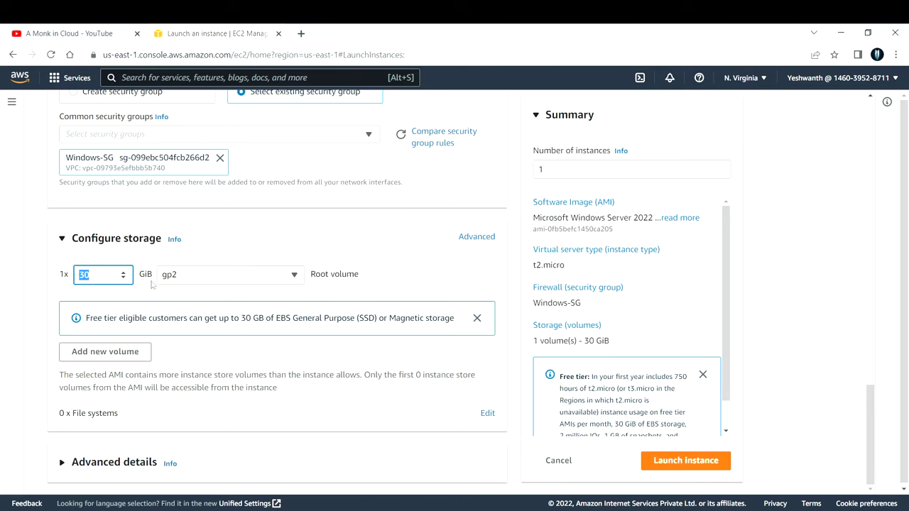
pyautogui.click(175, 282)
pyautogui.click(187, 278)
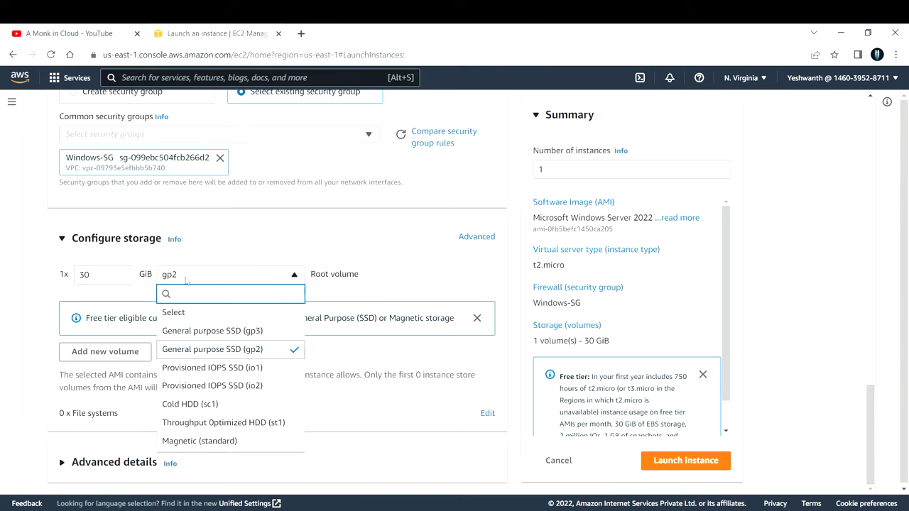
pyautogui.click(224, 348)
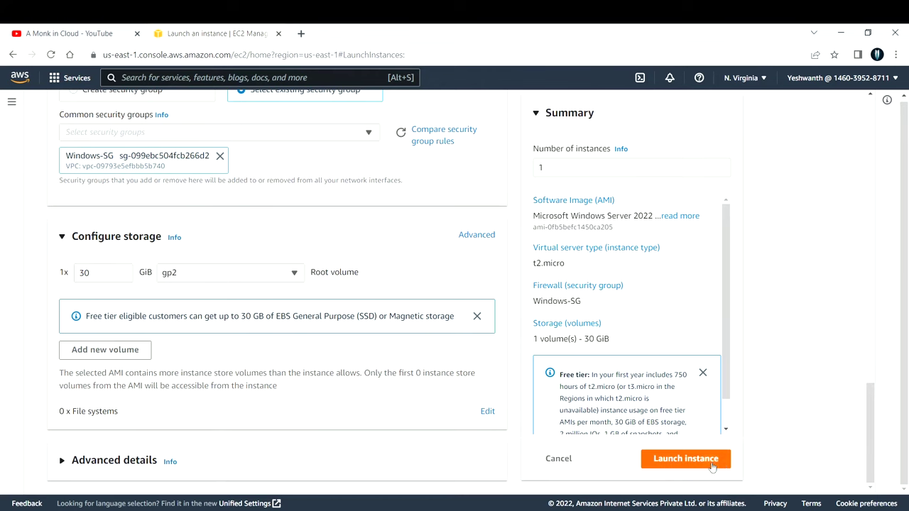
# - Launch the configured instance and go to the list of all instances
pyautogui.click(685, 459)
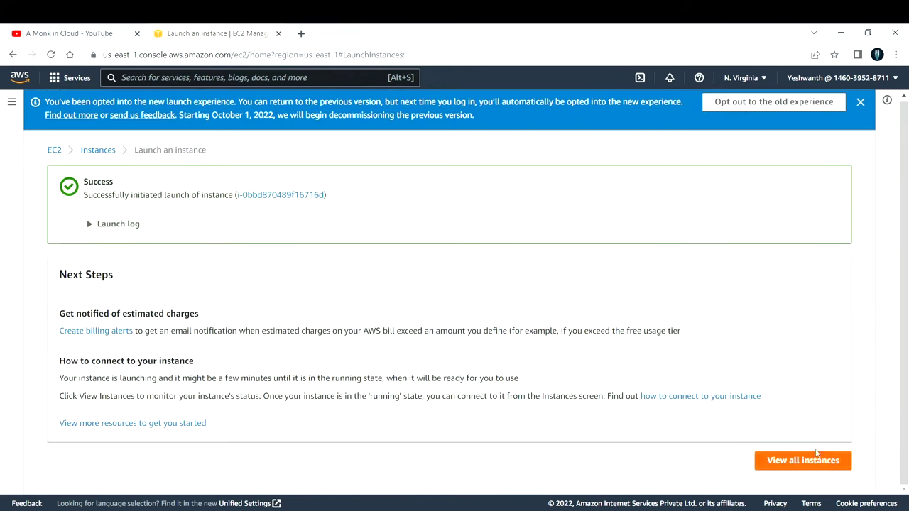
pyautogui.click(808, 465)
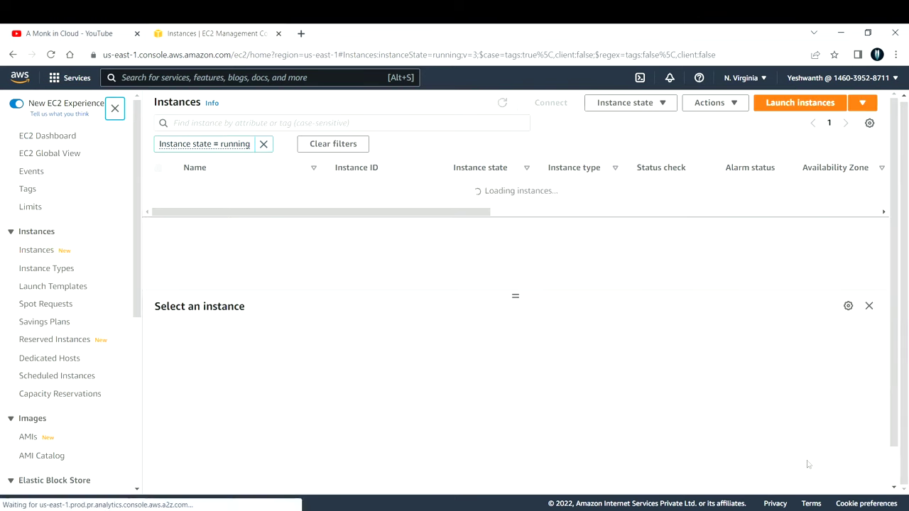